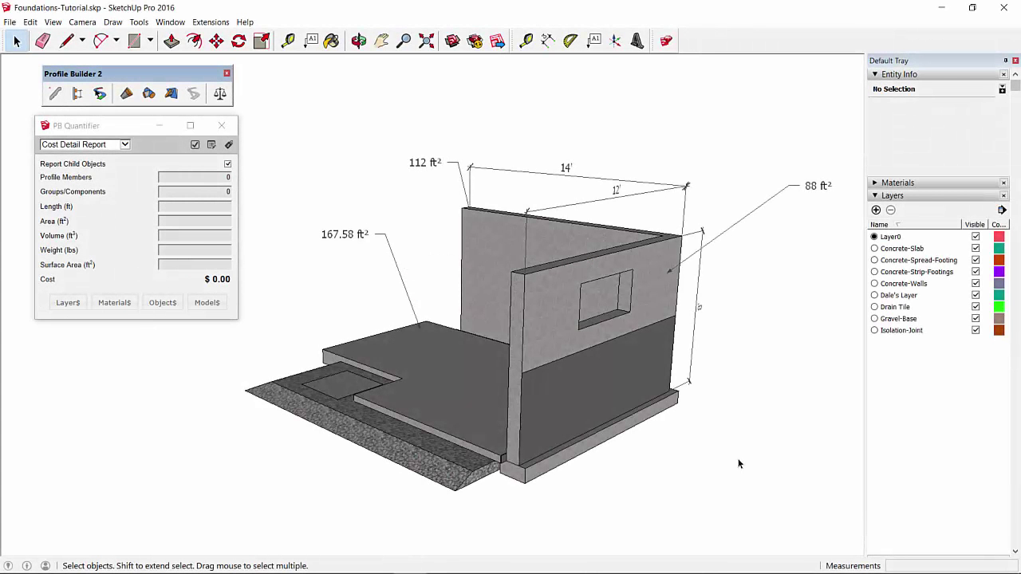
- Orbit and zoom around the foundation model to compare viewing angles
{"action": "middle_click_drag", "start_coordinate": [597, 361], "coordinate": [611, 392]}
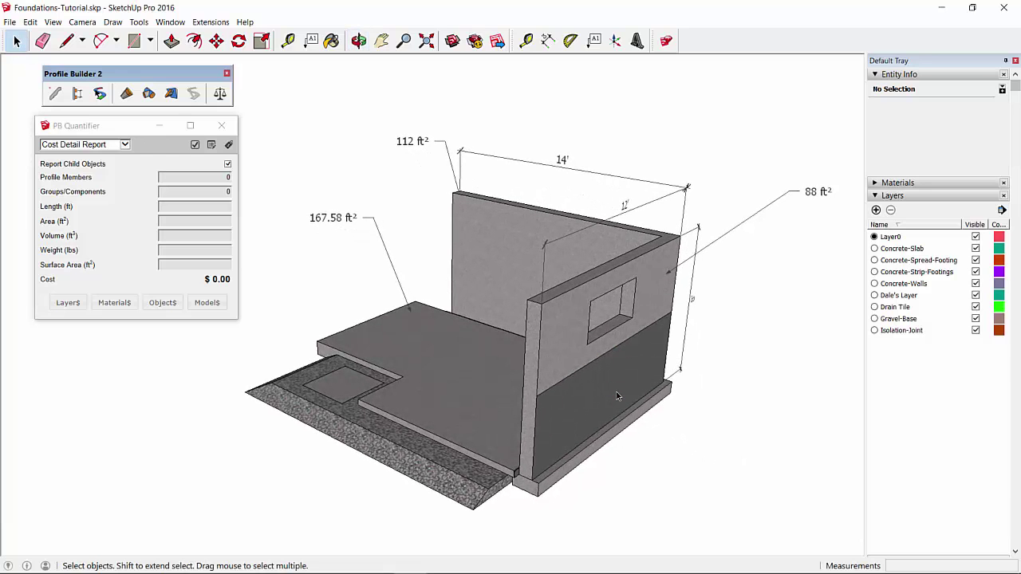
{"action": "middle_click_drag", "start_coordinate": [602, 382], "coordinate": [576, 364]}
{"action": "middle_click_drag", "start_coordinate": [642, 304], "coordinate": [638, 309]}
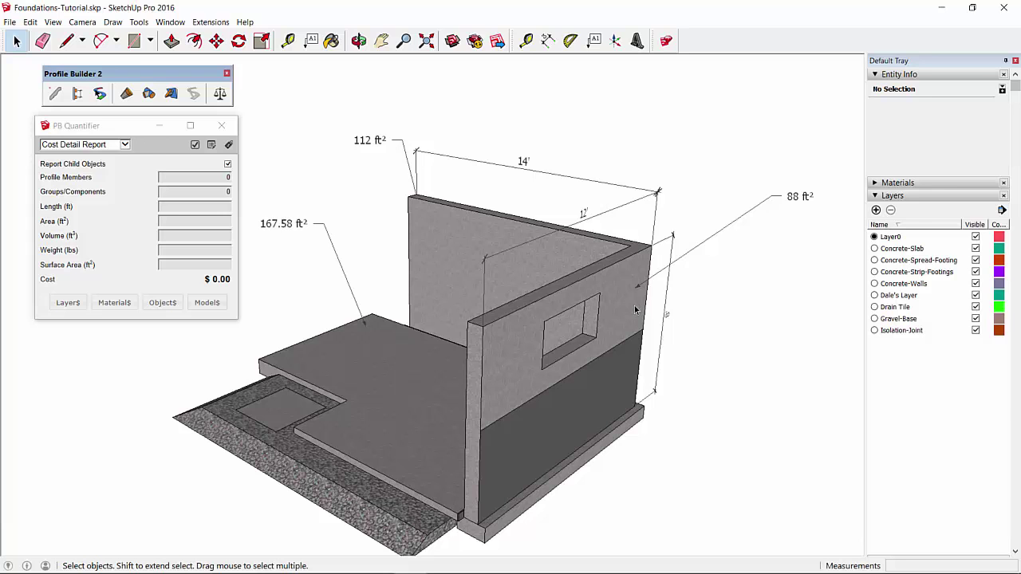
{"action": "middle_click_drag", "start_coordinate": [598, 303], "coordinate": [568, 300]}
{"action": "scroll", "coordinate": [567, 299], "scroll_direction": "down", "scroll_amount": 3}
{"action": "scroll", "coordinate": [584, 357], "scroll_direction": "up", "scroll_amount": 4}
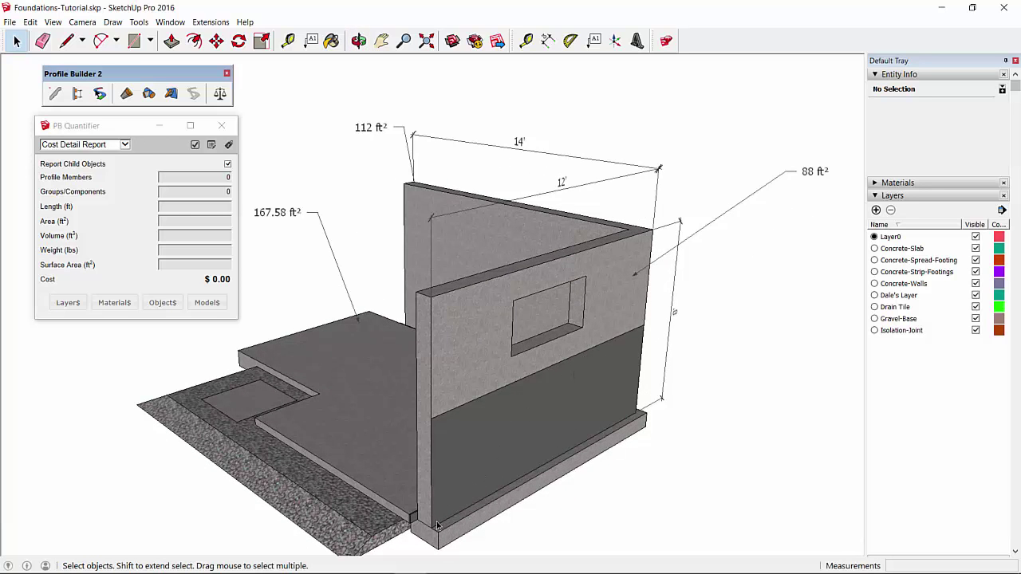
{"action": "middle_click_drag", "start_coordinate": [554, 316], "coordinate": [528, 410]}
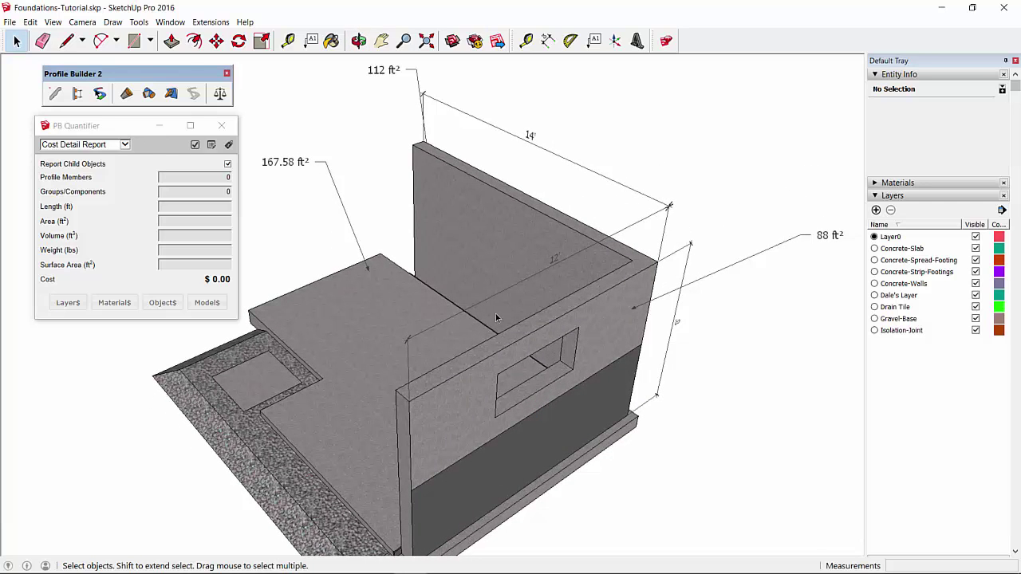
{"action": "scroll", "coordinate": [496, 313], "scroll_direction": "down", "scroll_amount": 2}
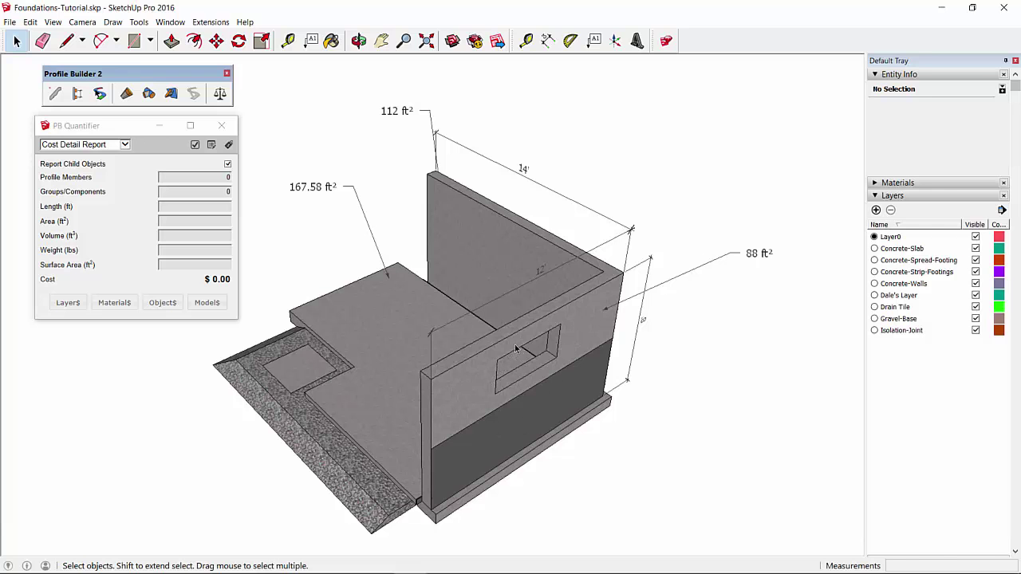
- Select the FoundationWall group: 129.778 ft³, 19466.667 lbs, costing $3,030.80
{"action": "middle_click_drag", "start_coordinate": [551, 365], "coordinate": [651, 301]}
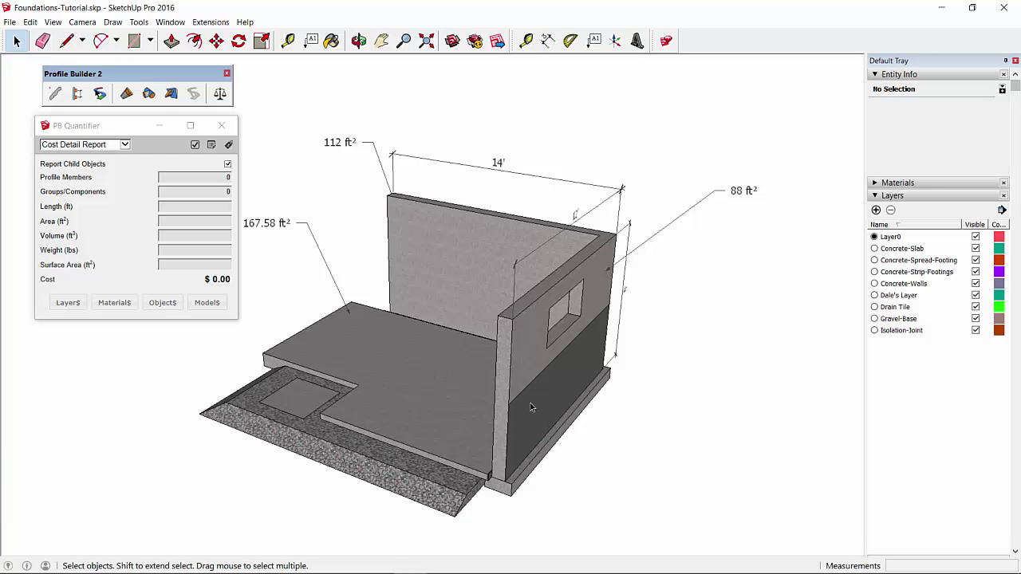
{"action": "scroll", "coordinate": [521, 449], "scroll_direction": "up", "scroll_amount": 5}
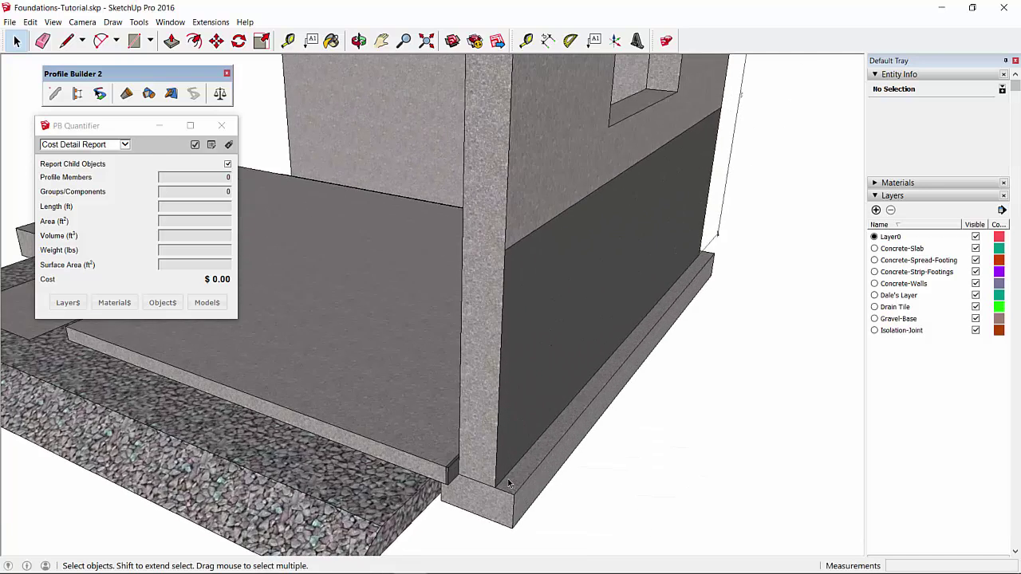
{"action": "scroll", "coordinate": [484, 492], "scroll_direction": "up", "scroll_amount": 1}
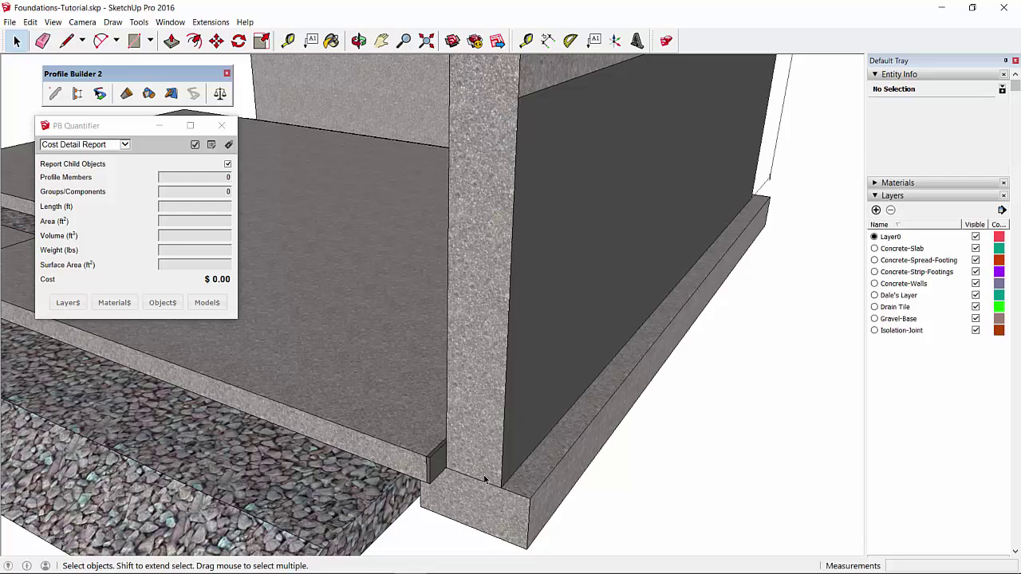
{"action": "scroll", "coordinate": [472, 473], "scroll_direction": "down", "scroll_amount": 5}
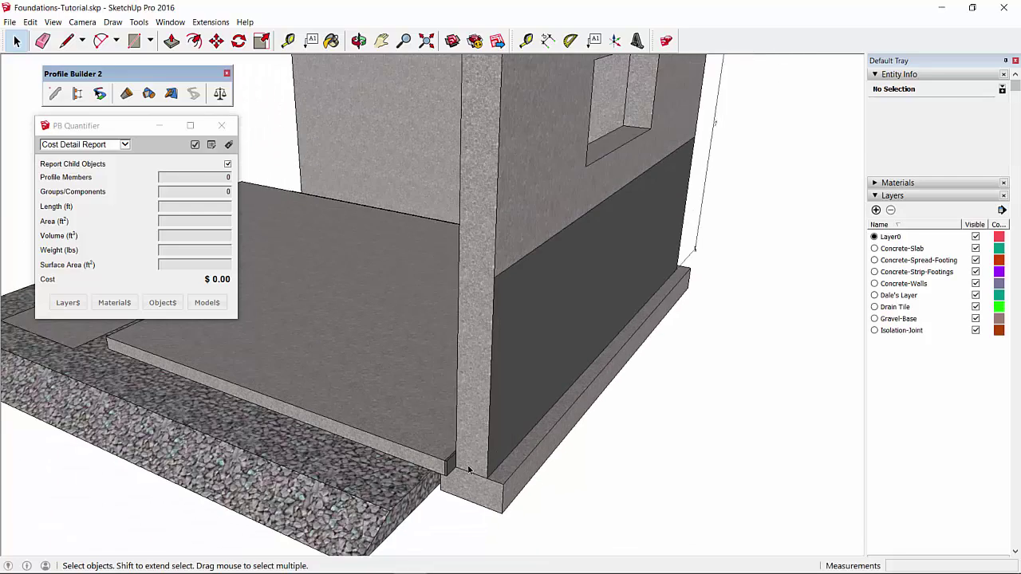
{"action": "middle_click_drag", "start_coordinate": [497, 429], "coordinate": [447, 411]}
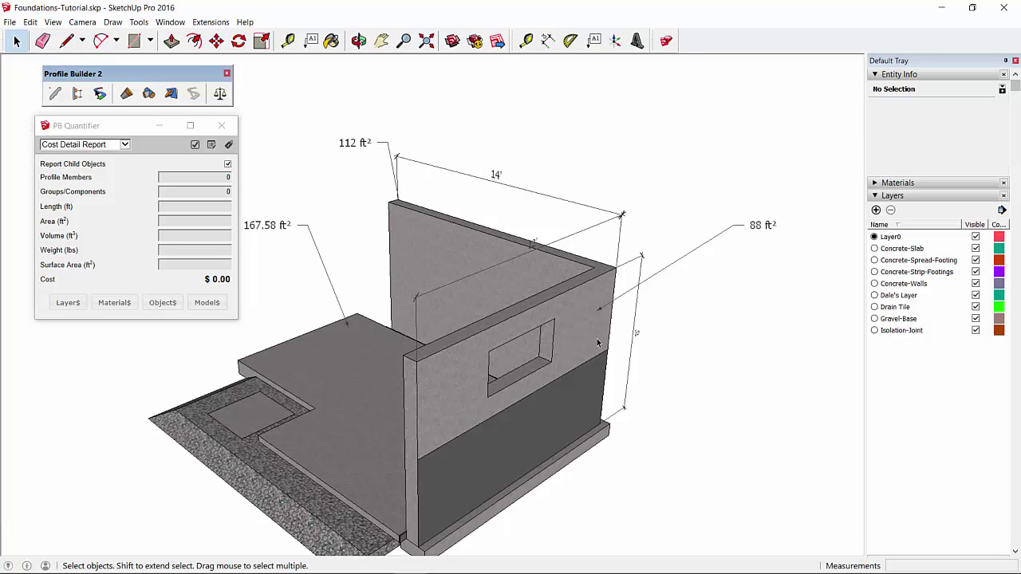
{"action": "left_click", "coordinate": [478, 390]}
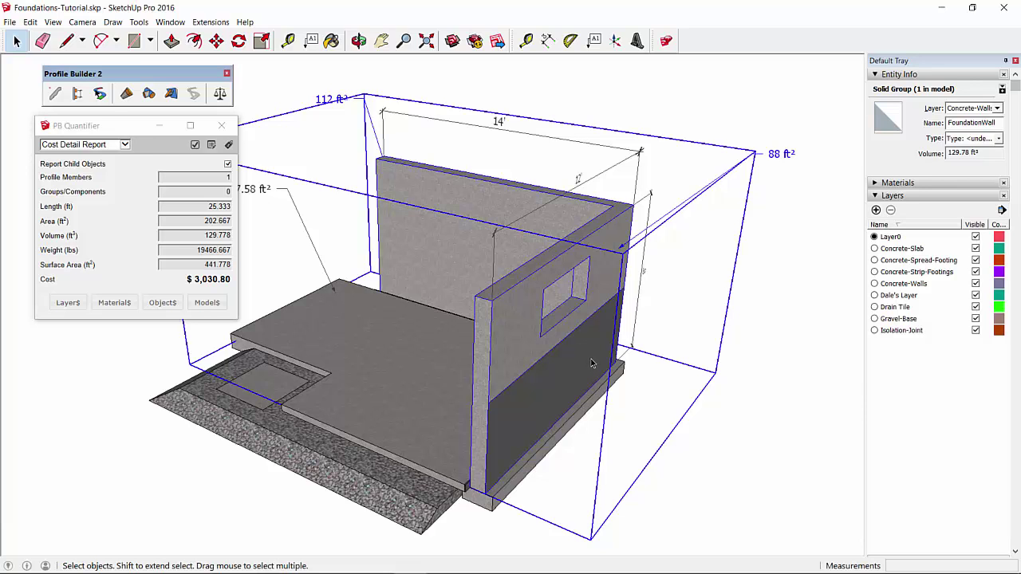
{"action": "middle_click_drag", "start_coordinate": [618, 342], "coordinate": [583, 352]}
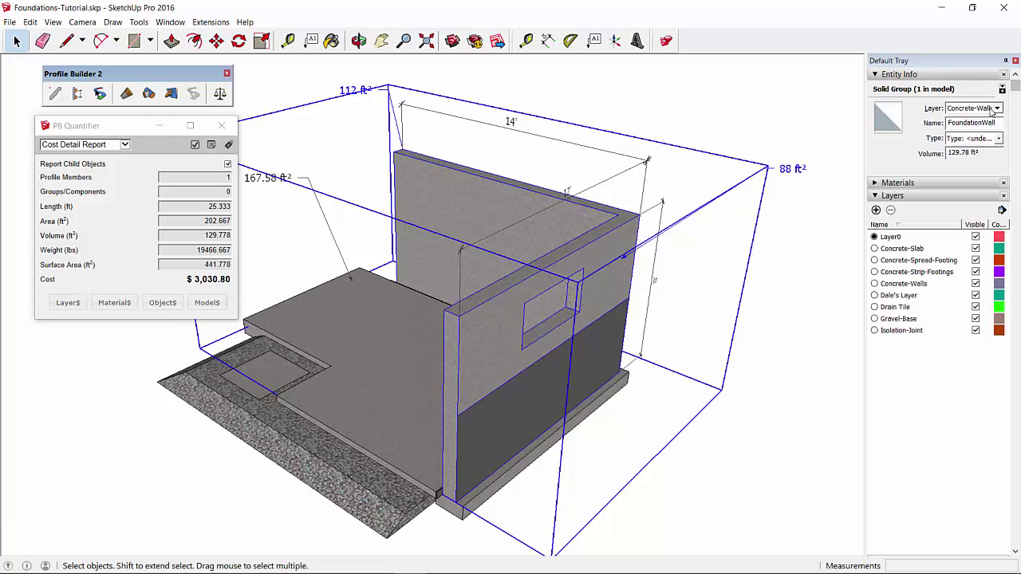
- Show the Concrete-Walls layer's concrete, rebar, labour and forms cost items
{"action": "left_click", "coordinate": [68, 302]}
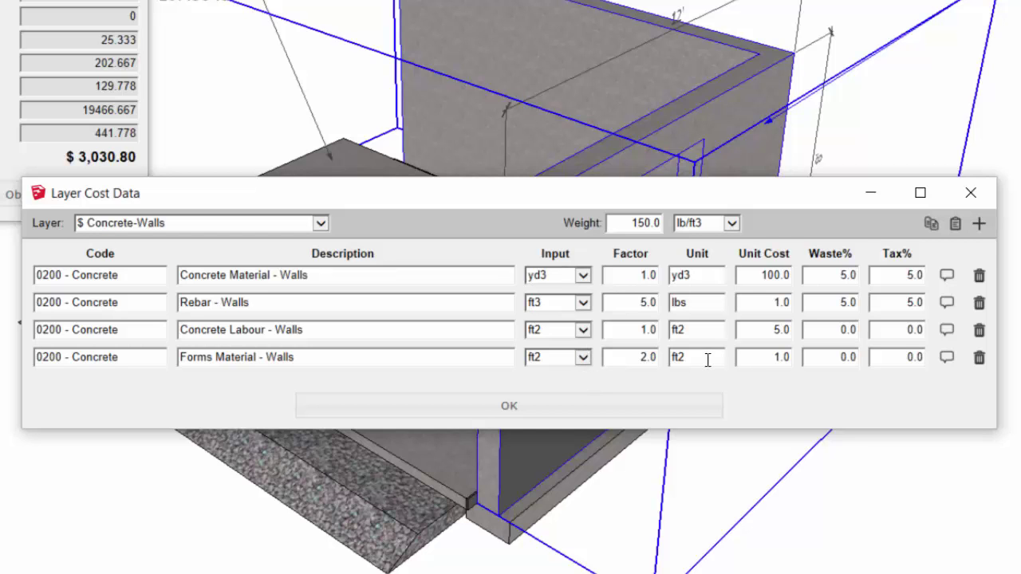
- Close the Layer Cost Data dialog and bring the wall front into view
{"action": "left_click", "coordinate": [540, 418]}
{"action": "mouse_move", "coordinate": [540, 406]}
{"action": "middle_mouse_down"}
{"action": "mouse_move", "coordinate": [598, 433]}
{"action": "mouse_move", "coordinate": [638, 353]}
{"action": "mouse_move", "coordinate": [614, 335]}
{"action": "mouse_move", "coordinate": [718, 378]}
{"action": "mouse_move", "coordinate": [448, 356]}
{"action": "middle_mouse_up"}
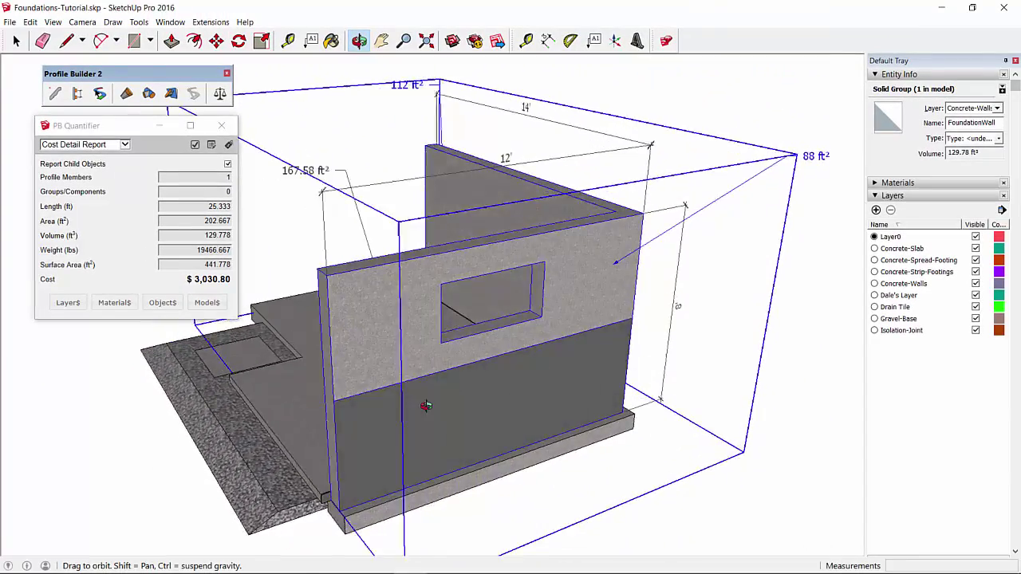
{"action": "middle_click_drag", "start_coordinate": [426, 406], "coordinate": [539, 367]}
{"action": "scroll", "coordinate": [539, 367], "scroll_direction": "up", "scroll_amount": 5}
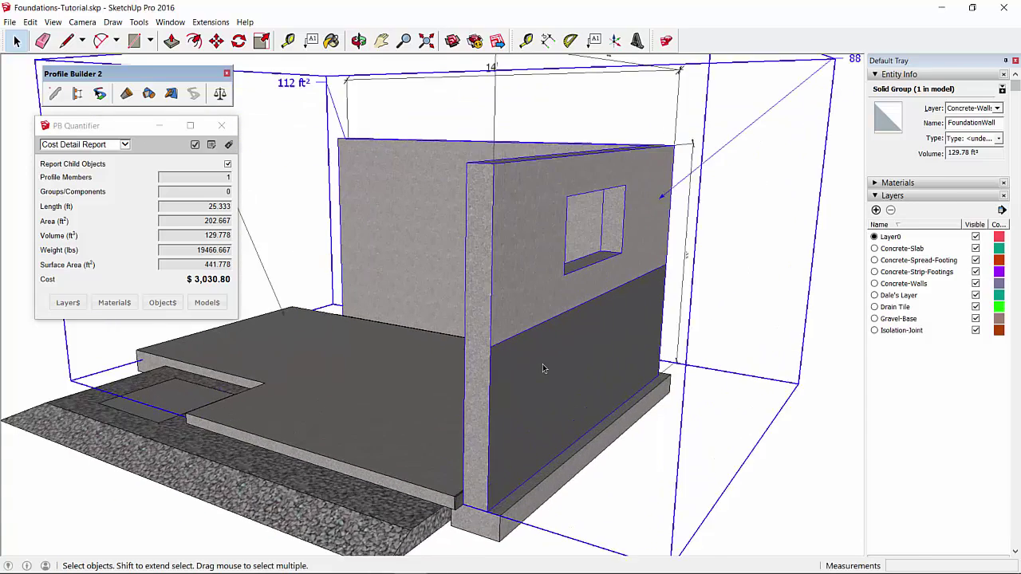
{"action": "scroll", "coordinate": [542, 368], "scroll_direction": "up", "scroll_amount": 3}
- Select the dark 48 ft² waterproofing face, quantified at $151.38
{"action": "key", "text": "ctrl+t"}
{"action": "middle_click_drag", "start_coordinate": [518, 320], "coordinate": [487, 343]}
{"action": "left_click", "coordinate": [560, 327]}
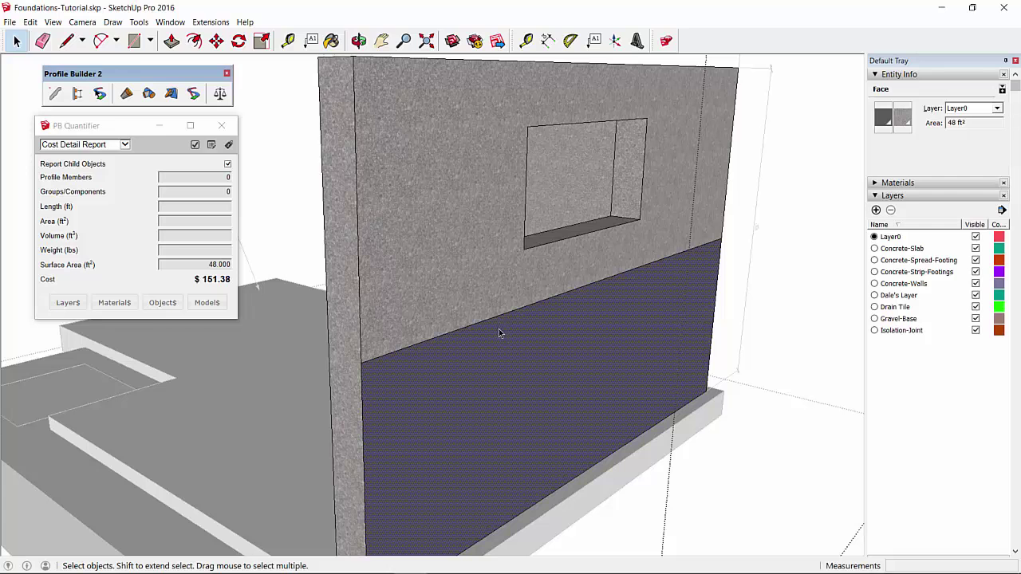
{"action": "scroll", "coordinate": [459, 336], "scroll_direction": "down", "scroll_amount": 3}
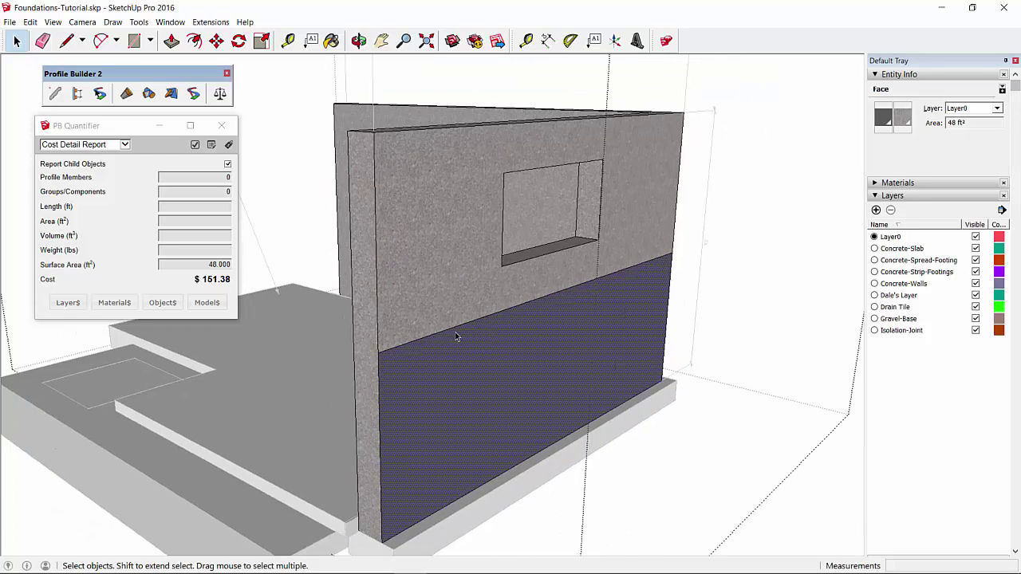
{"action": "scroll", "coordinate": [463, 348], "scroll_direction": "up", "scroll_amount": 3}
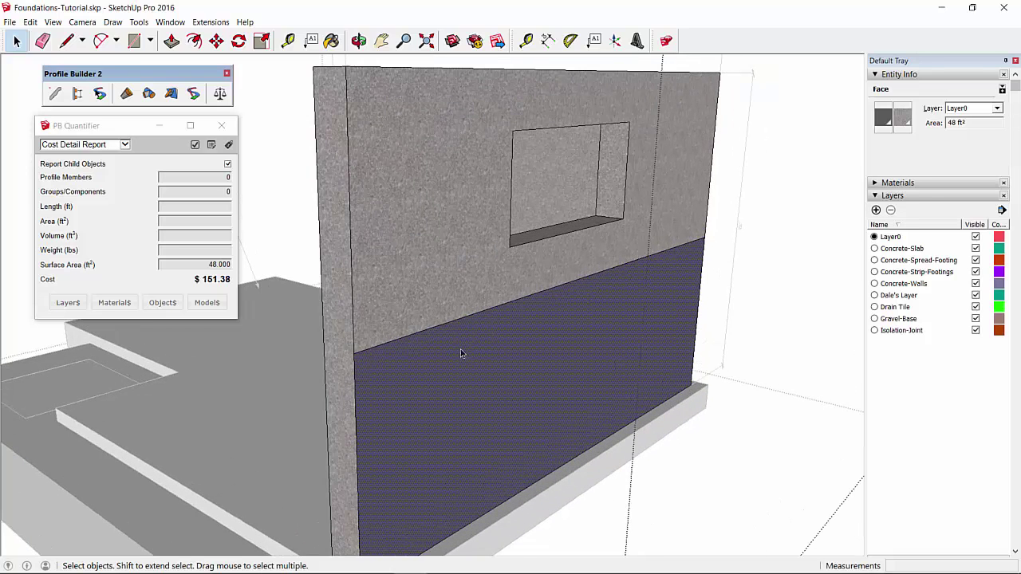
{"action": "left_click", "coordinate": [114, 304]}
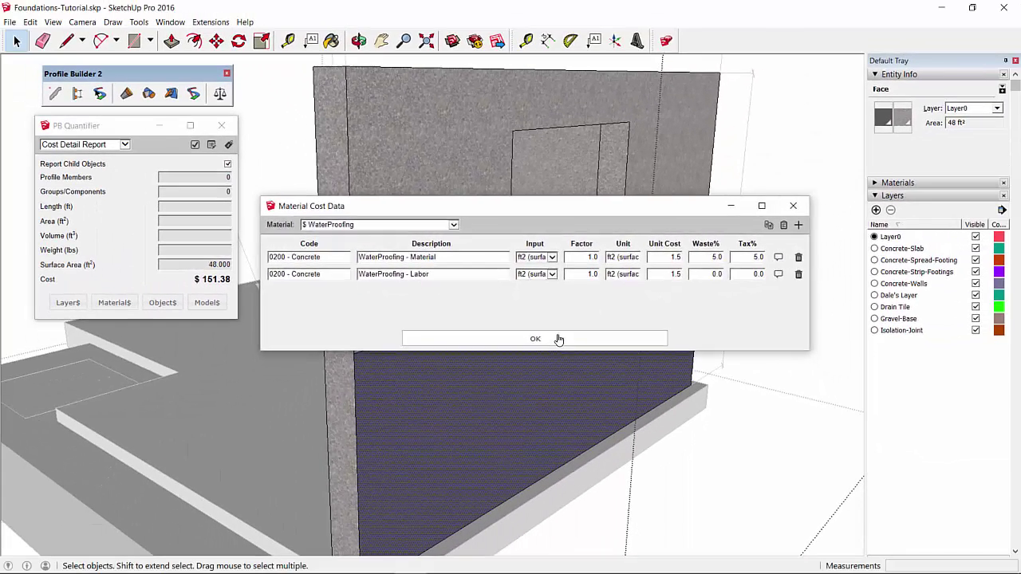
{"action": "left_click", "coordinate": [542, 396]}
{"action": "left_click", "coordinate": [731, 248]}
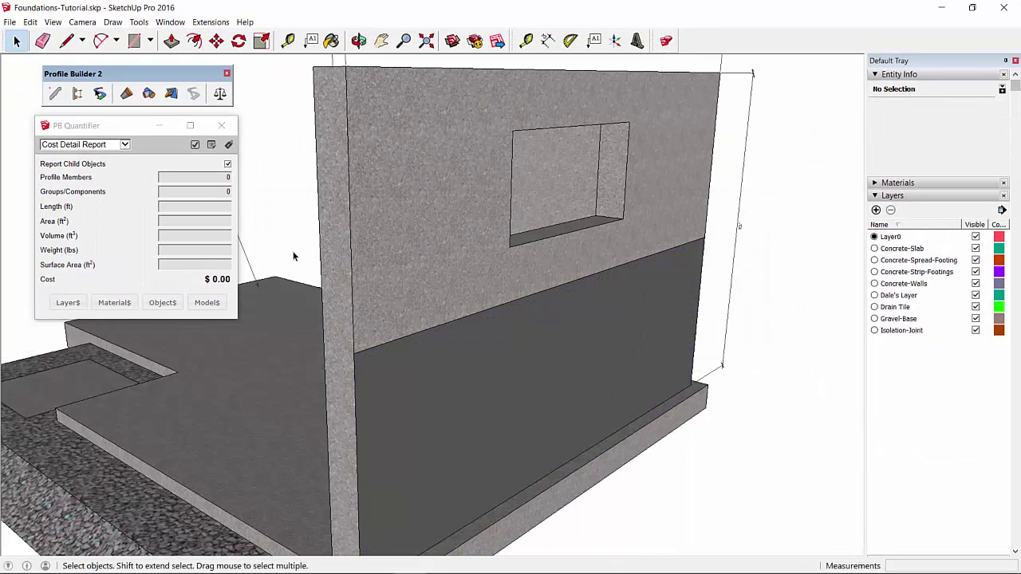
- Inspect FoundationWall's six cost lines in Cost Inspector, including waterproofing at $192.35 and $174.46
{"action": "left_click", "coordinate": [228, 144]}
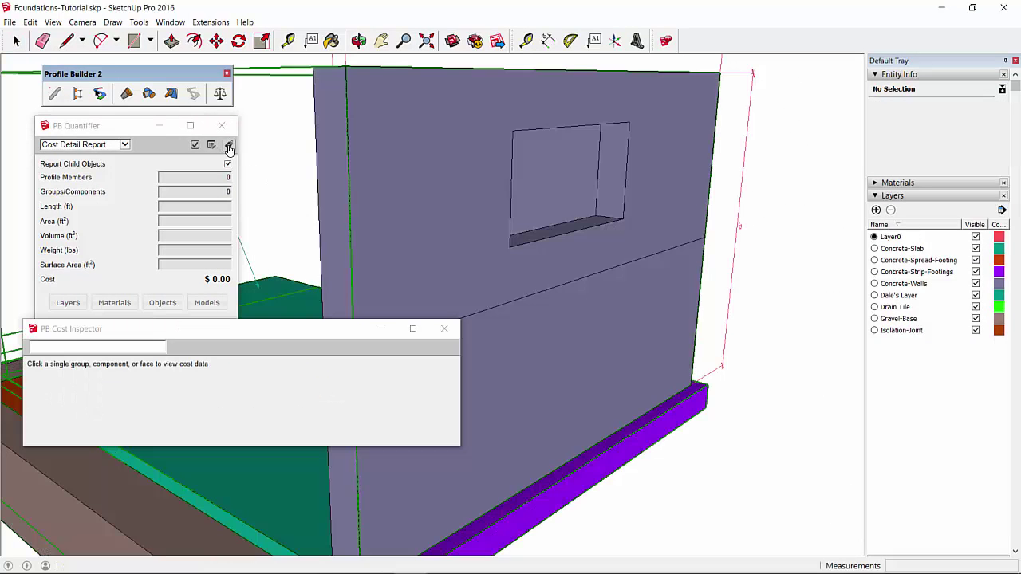
{"action": "left_click", "coordinate": [417, 175]}
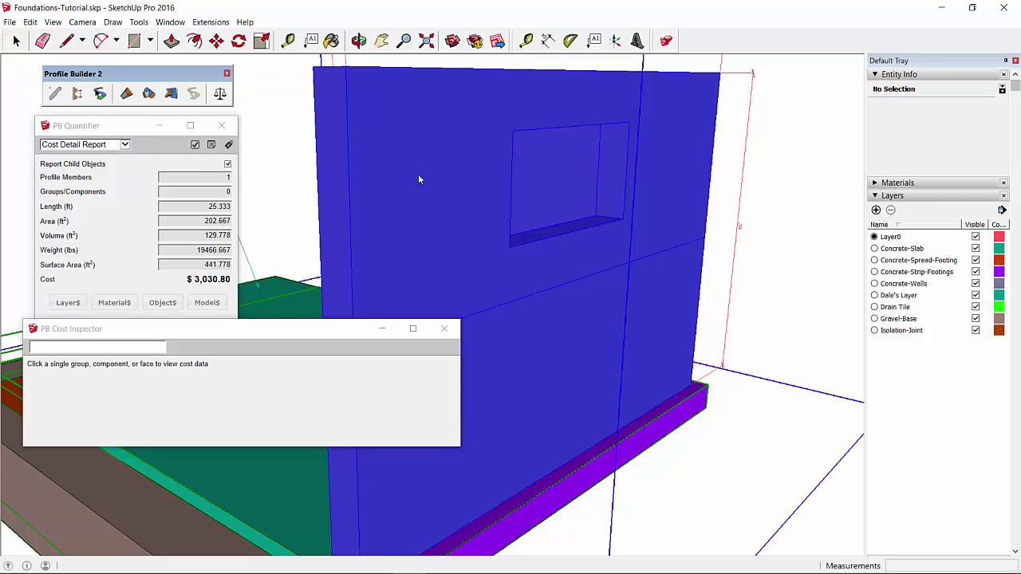
{"action": "middle_click_drag", "start_coordinate": [418, 176], "coordinate": [541, 260]}
{"action": "middle_click_drag", "start_coordinate": [628, 252], "coordinate": [501, 252]}
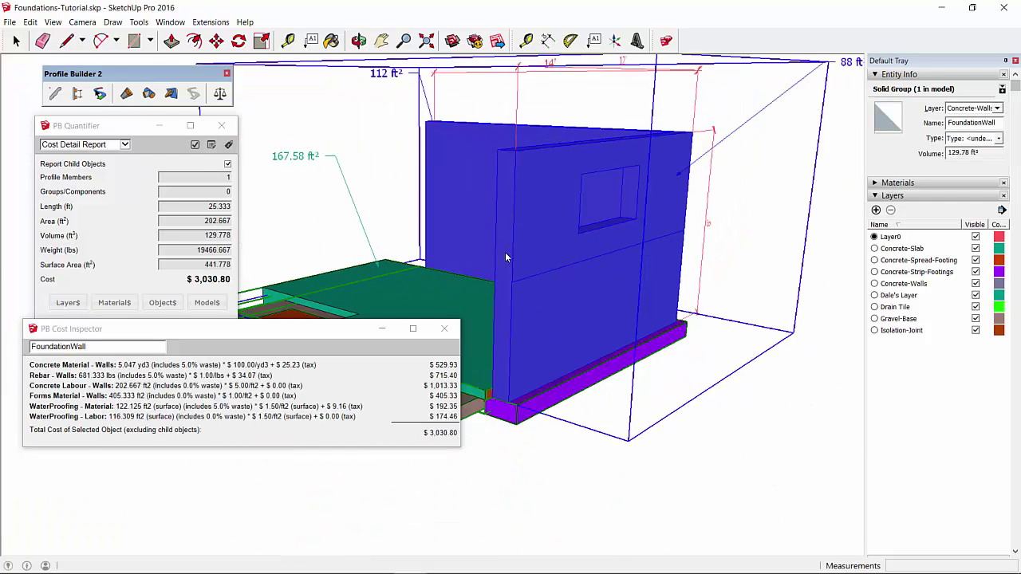
{"action": "scroll", "coordinate": [487, 242], "scroll_direction": "up", "scroll_amount": 3}
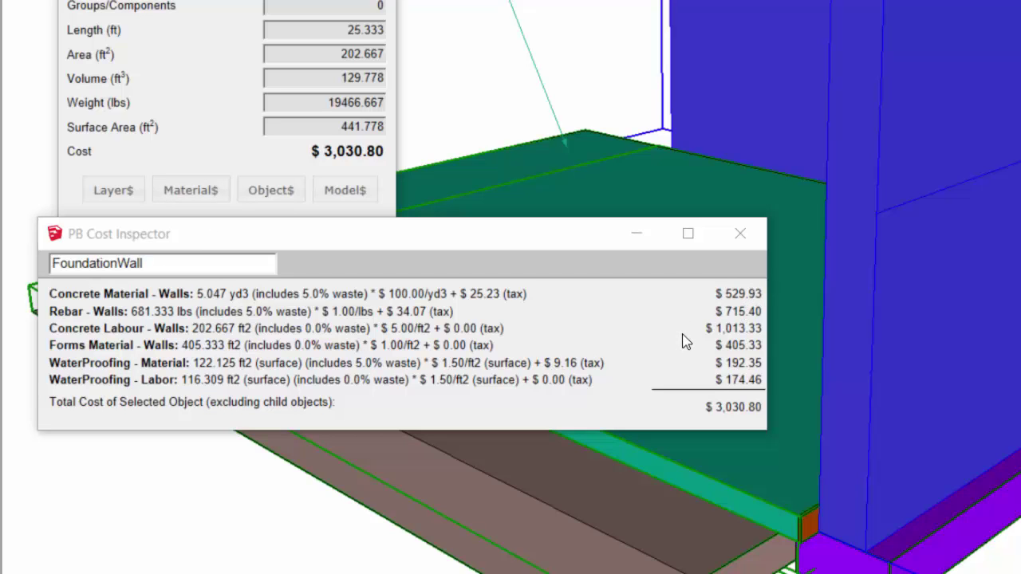
- Close the Cost Inspector and show the Concrete-Spread-Footing layer's cost data
{"action": "left_click", "coordinate": [741, 235]}
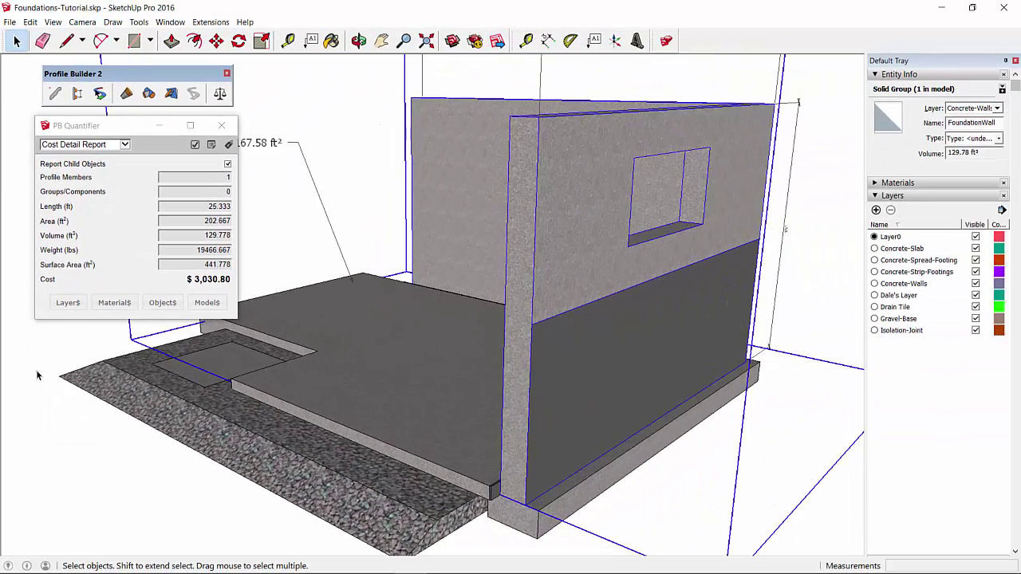
{"action": "left_click", "coordinate": [67, 303]}
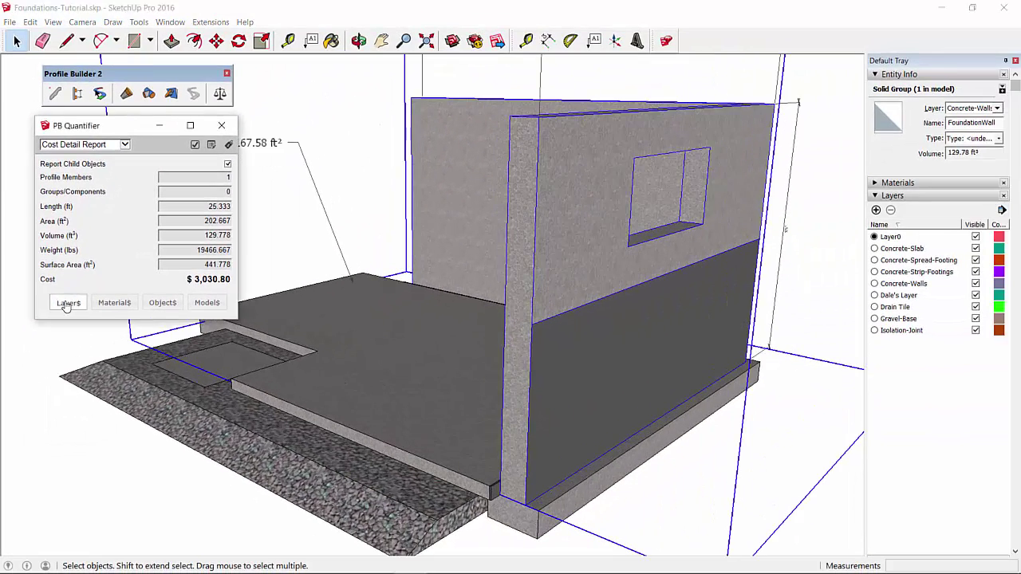
{"action": "left_click", "coordinate": [344, 320]}
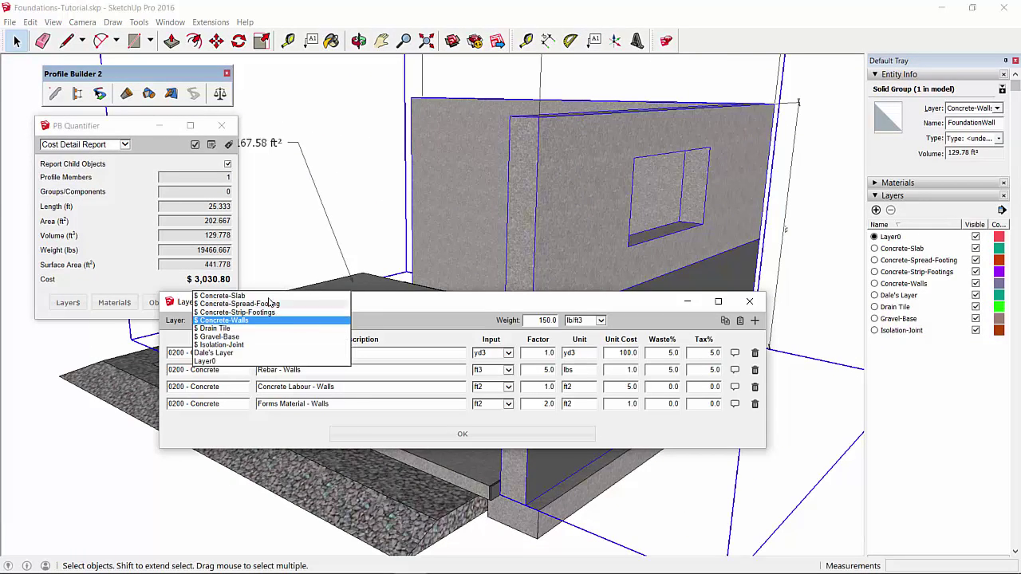
{"action": "left_click", "coordinate": [269, 306]}
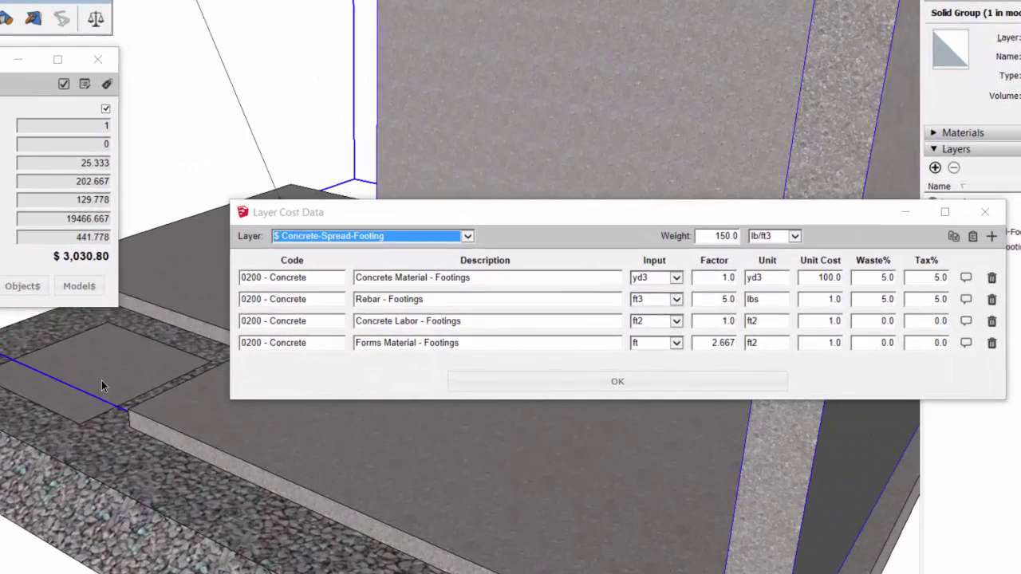
- Switch the layer cost data to Concrete-Strip-Footings, with concrete at 100.0 per yd3
{"action": "left_click", "coordinate": [216, 380]}
{"action": "scroll", "coordinate": [99, 388], "scroll_direction": "down", "scroll_amount": 3}
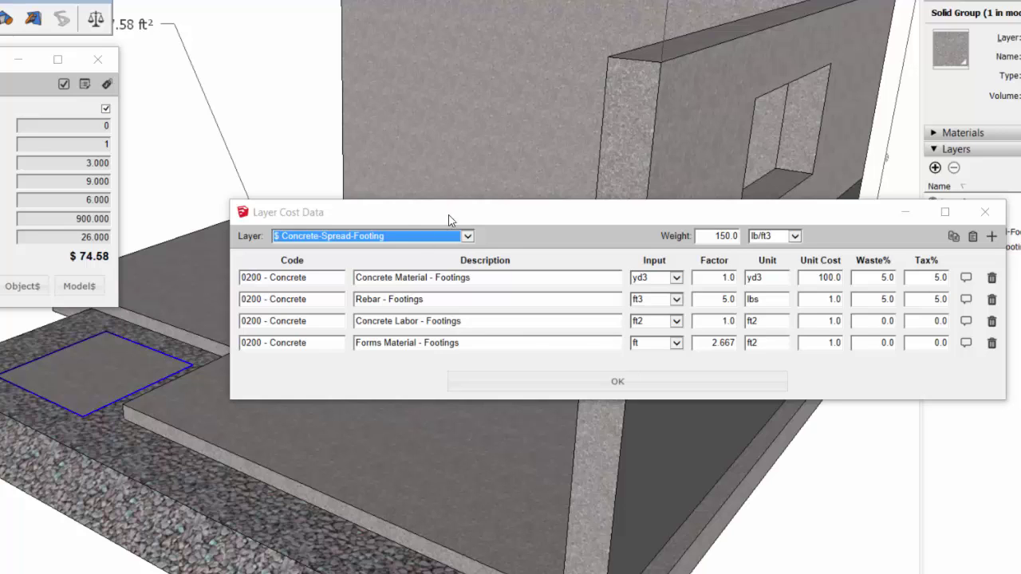
{"action": "left_click_drag", "start_coordinate": [442, 218], "coordinate": [370, 239]}
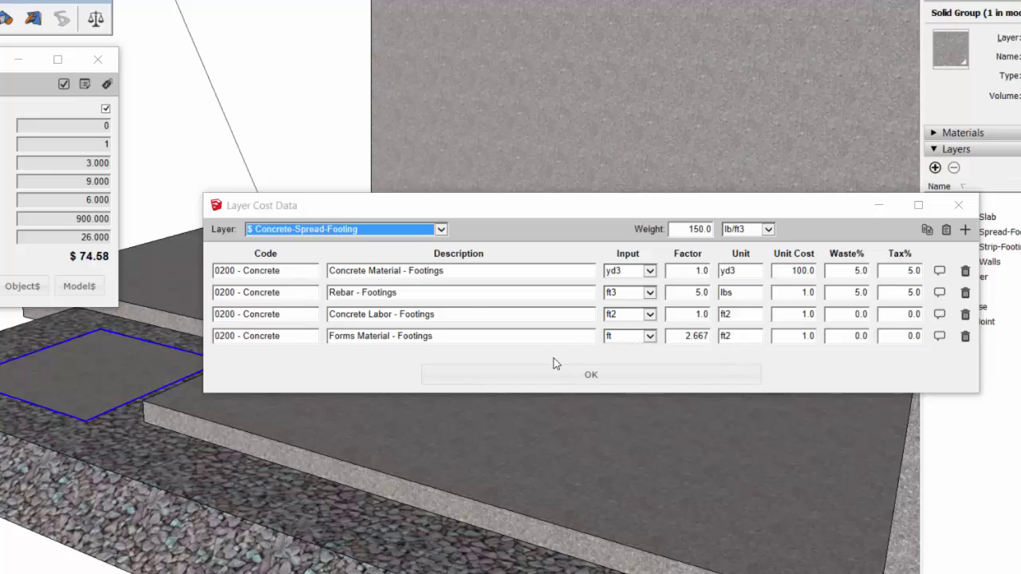
{"action": "left_click", "coordinate": [436, 232]}
{"action": "left_click", "coordinate": [371, 245]}
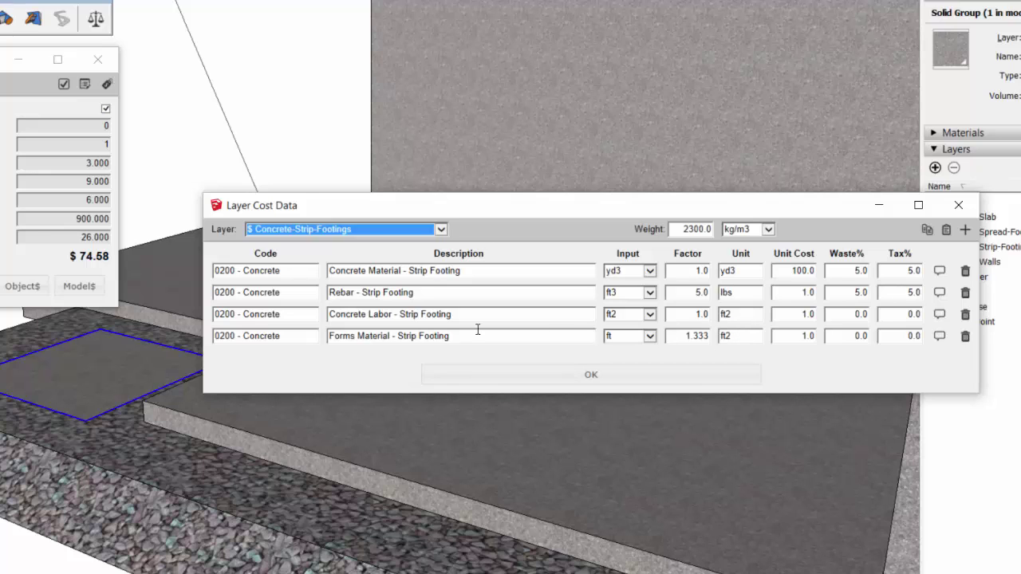
- Show the Drain Tile layer's cost entries
{"action": "left_click", "coordinate": [440, 229]}
{"action": "left_click", "coordinate": [349, 252]}
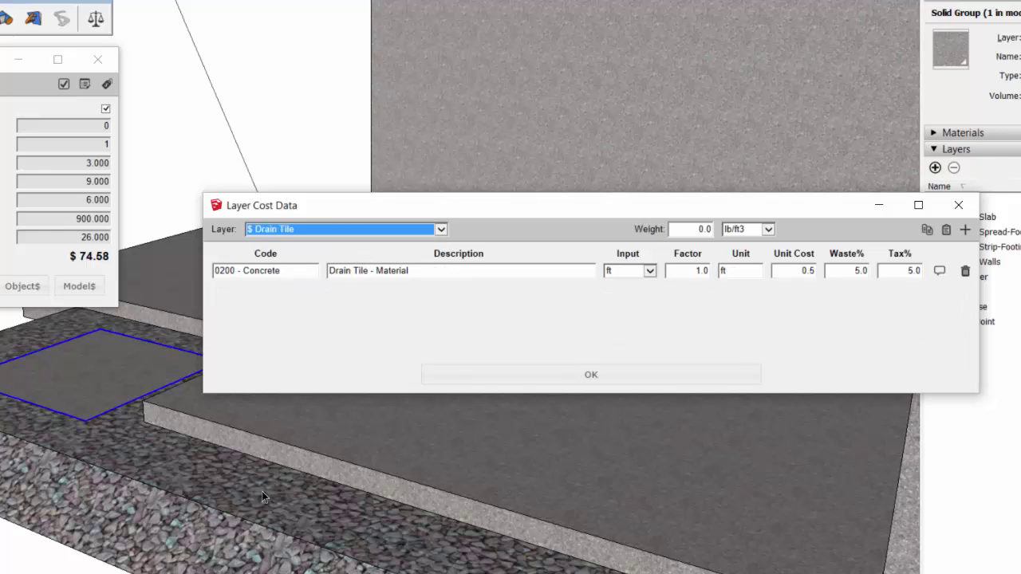
{"action": "middle_click_drag", "start_coordinate": [310, 489], "coordinate": [410, 426]}
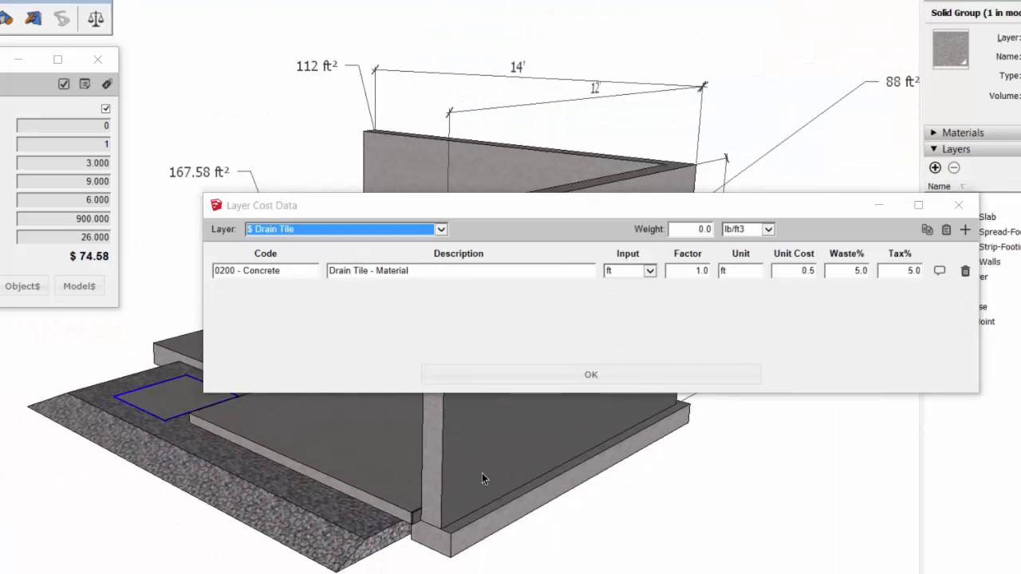
{"action": "middle_click_drag", "start_coordinate": [482, 473], "coordinate": [466, 497]}
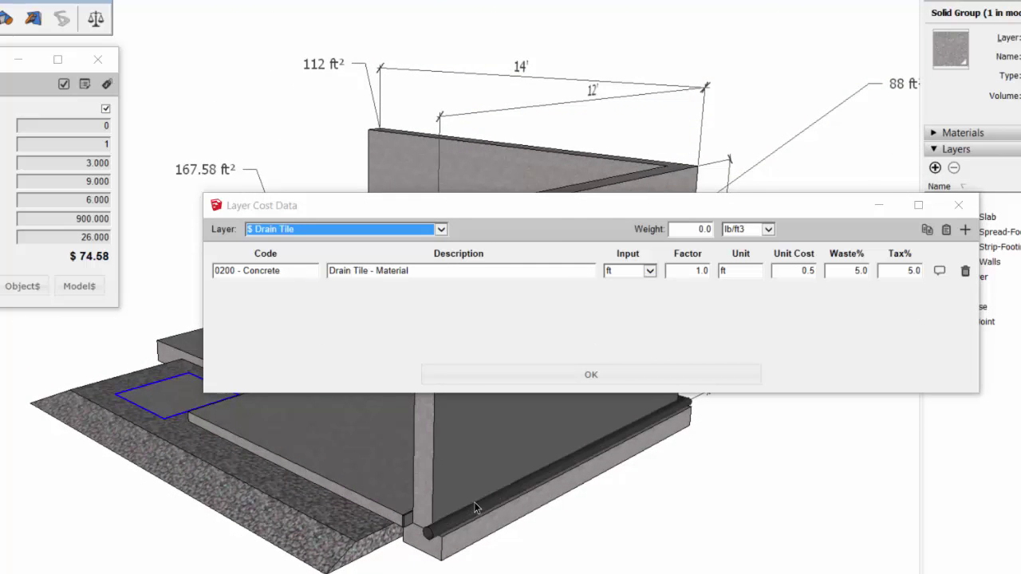
{"action": "scroll", "coordinate": [488, 507], "scroll_direction": "up", "scroll_amount": 5}
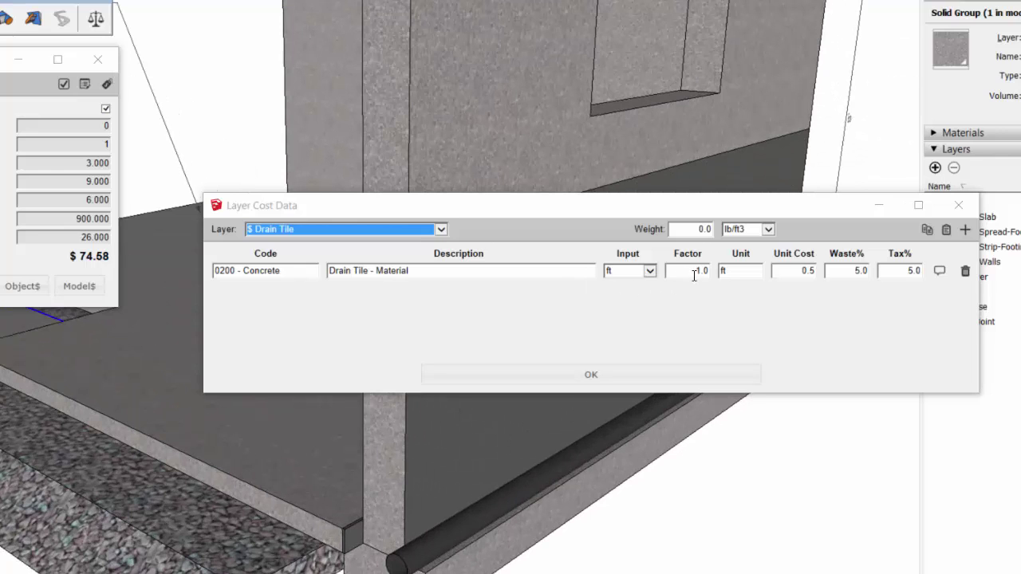
- Show the Gravel-Base layer's cost entries and select the gravel base
{"action": "left_click", "coordinate": [440, 229]}
{"action": "left_click", "coordinate": [369, 241]}
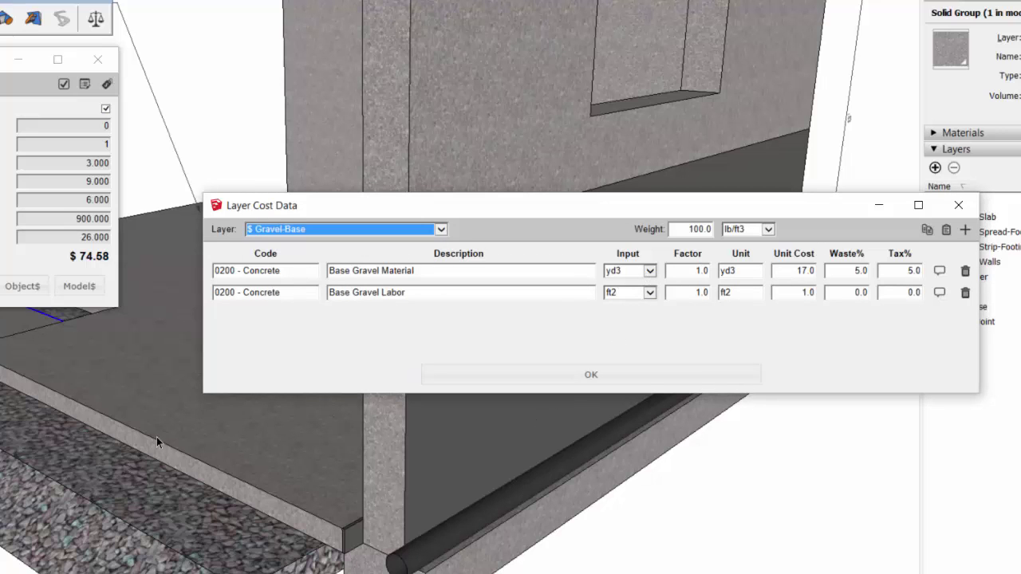
{"action": "left_click", "coordinate": [72, 472]}
{"action": "middle_click_drag", "start_coordinate": [72, 472], "coordinate": [99, 517]}
{"action": "middle_click_drag", "start_coordinate": [302, 493], "coordinate": [329, 492]}
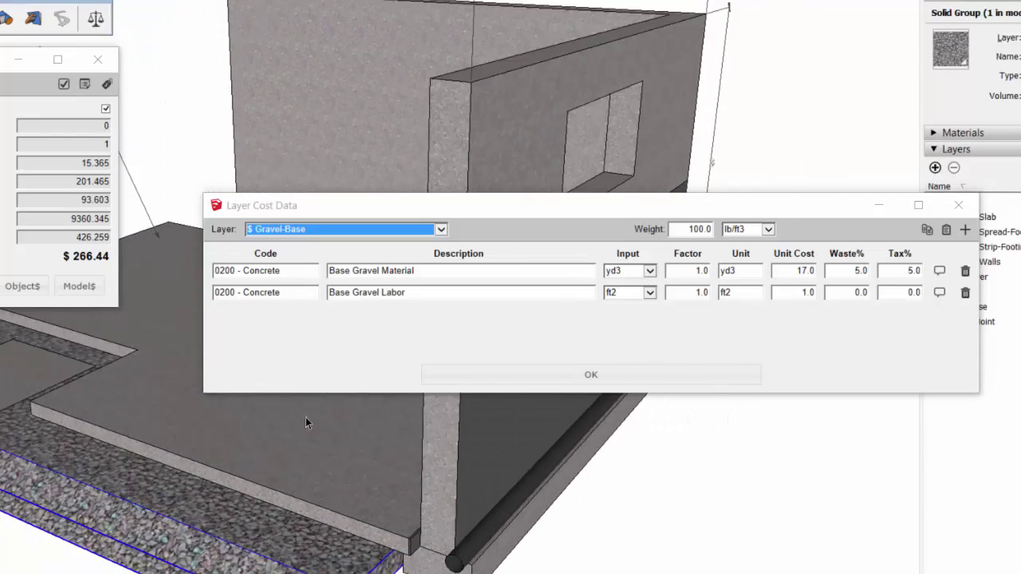
- Check Isolation-Joint's joint material at 0.75 per ft, then close the layer cost data
{"action": "left_click", "coordinate": [439, 234]}
{"action": "left_click", "coordinate": [380, 229]}
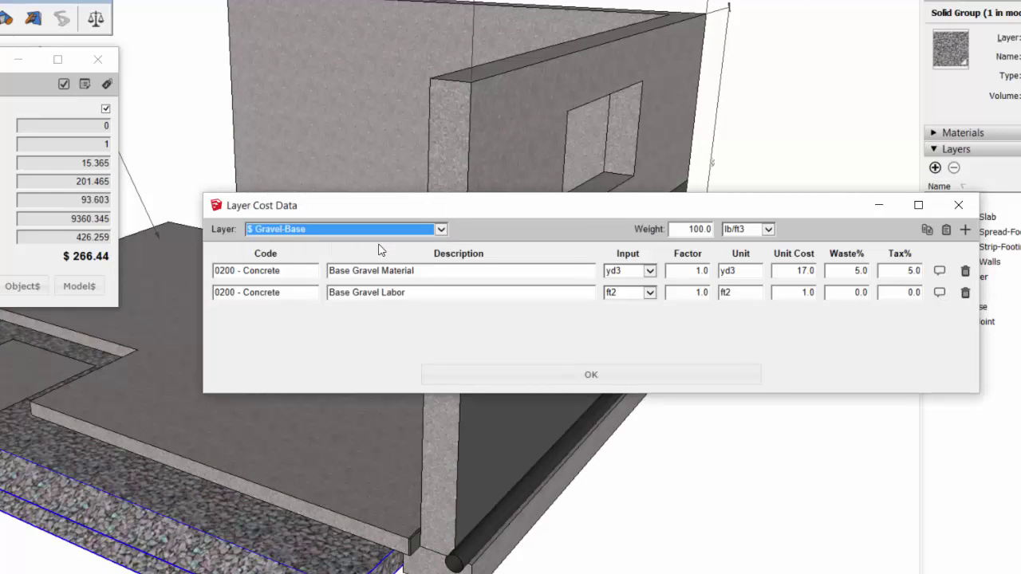
{"action": "key", "text": "Down"}
{"action": "middle_click_drag", "start_coordinate": [379, 432], "coordinate": [408, 469]}
{"action": "scroll", "coordinate": [413, 453], "scroll_direction": "up", "scroll_amount": 3}
{"action": "left_click", "coordinate": [420, 437]}
{"action": "scroll", "coordinate": [431, 423], "scroll_direction": "up", "scroll_amount": 2}
{"action": "scroll", "coordinate": [467, 400], "scroll_direction": "up", "scroll_amount": 2}
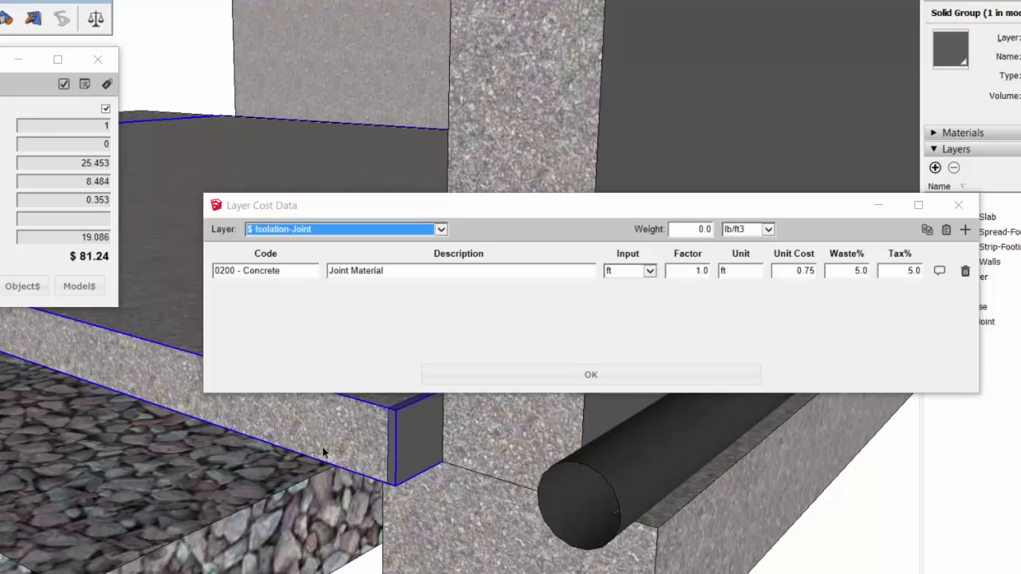
{"action": "scroll", "coordinate": [353, 467], "scroll_direction": "down", "scroll_amount": 4}
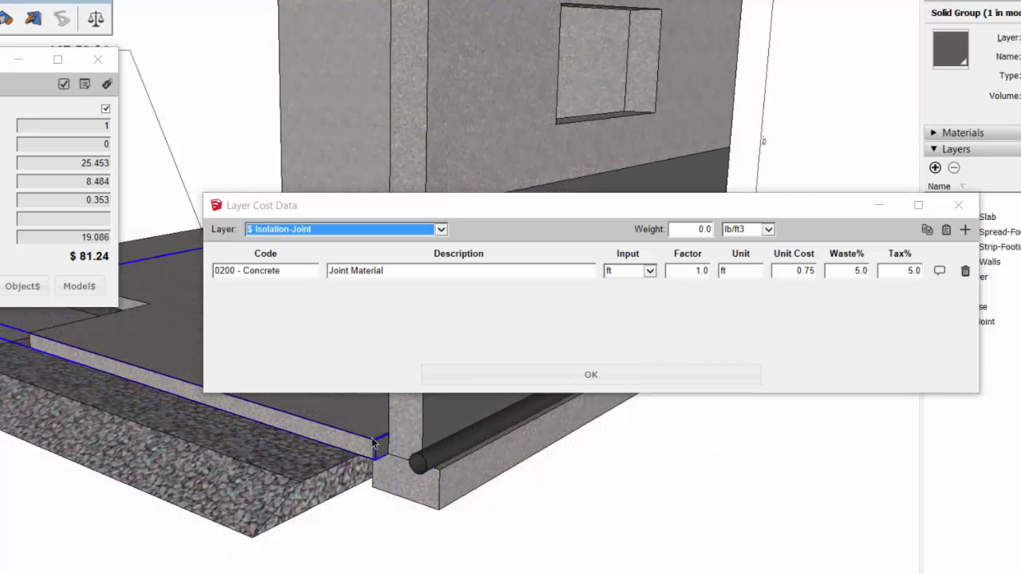
{"action": "left_click", "coordinate": [638, 374]}
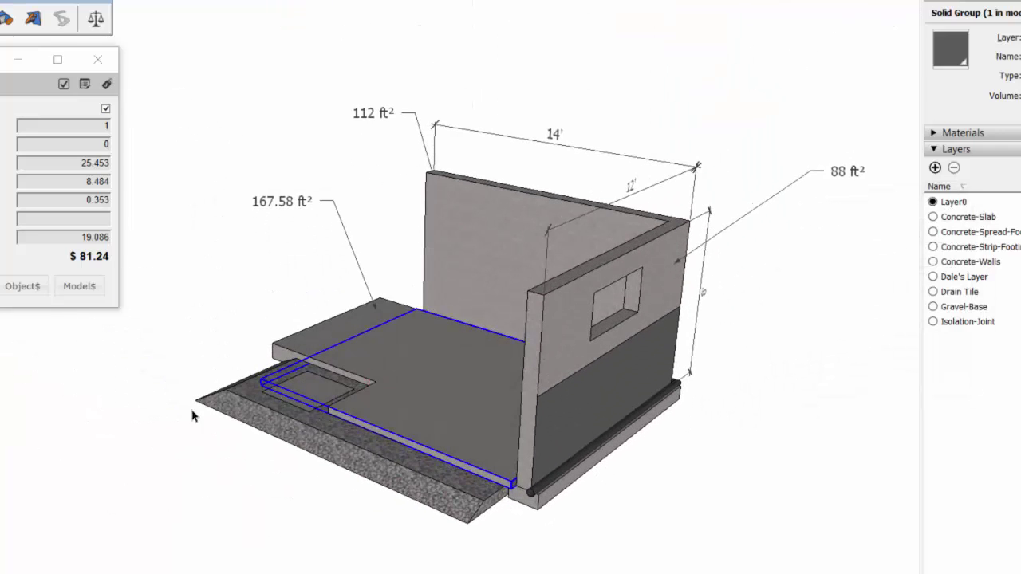
- Deselect all and generate the Cost Detail Report: 22 lines totalling $4,518.08, $116.26 tax
{"action": "left_click", "coordinate": [322, 293]}
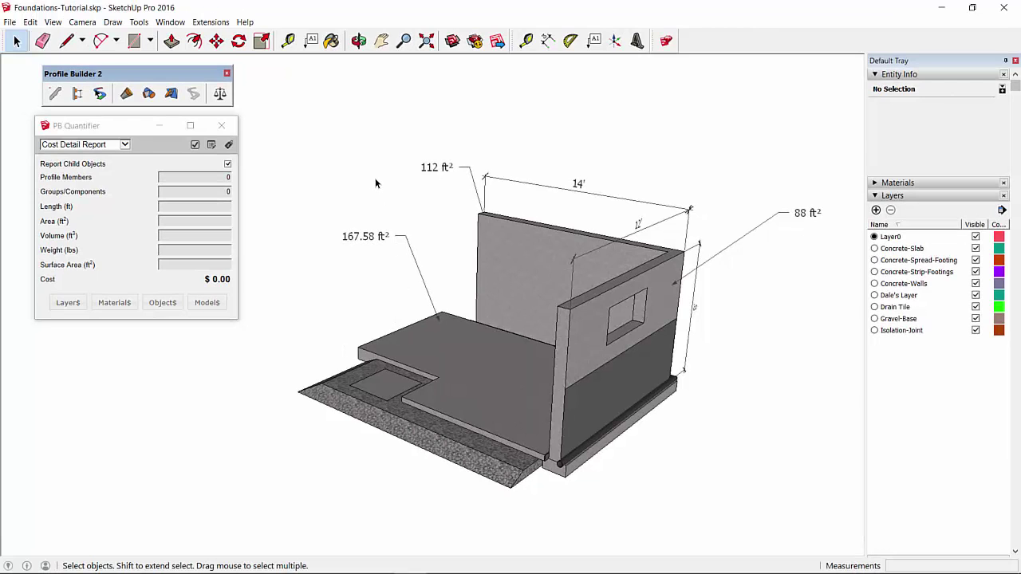
{"action": "left_click", "coordinate": [195, 144]}
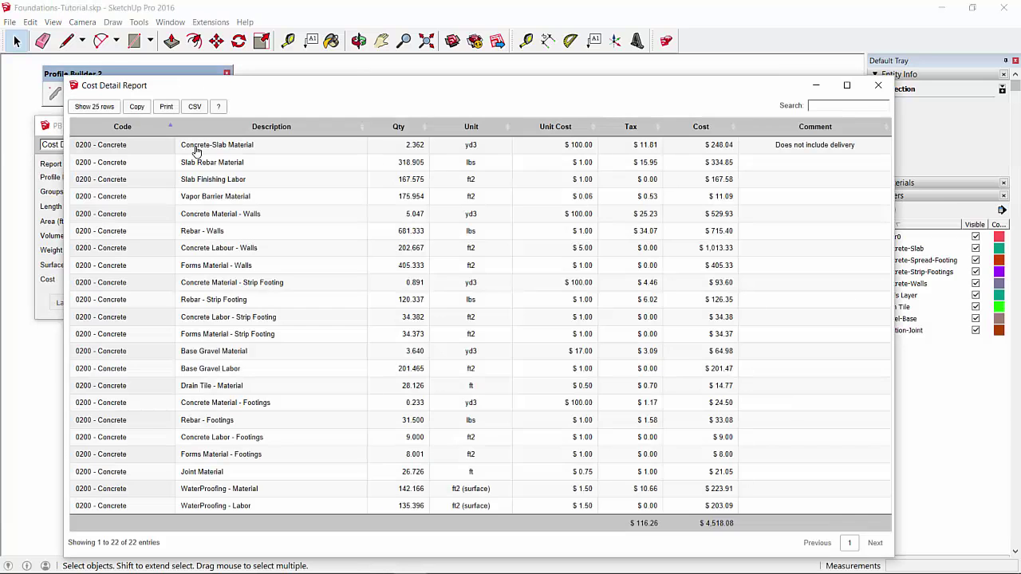